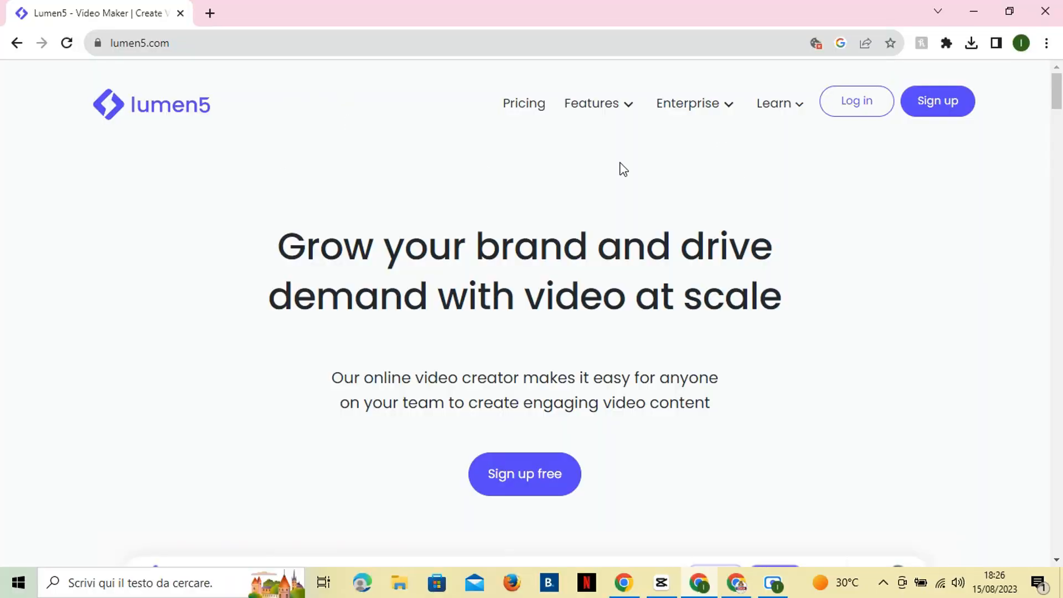
Look over the Lumen5 homepage and open the log-in page for an existing account.
scroll(564, 418, "down", 15)
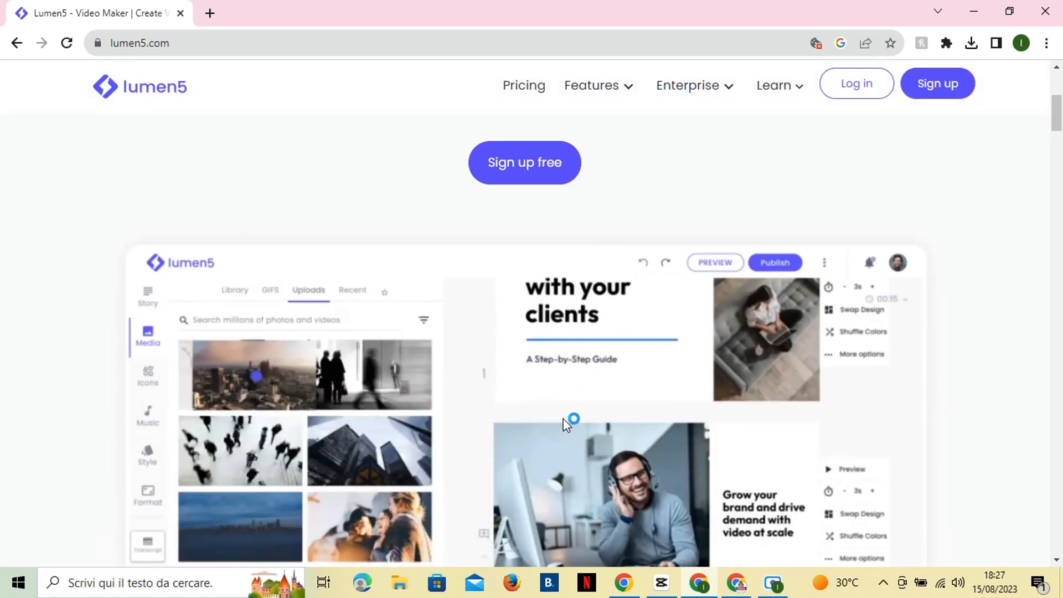
scroll(563, 421, "down", 6)
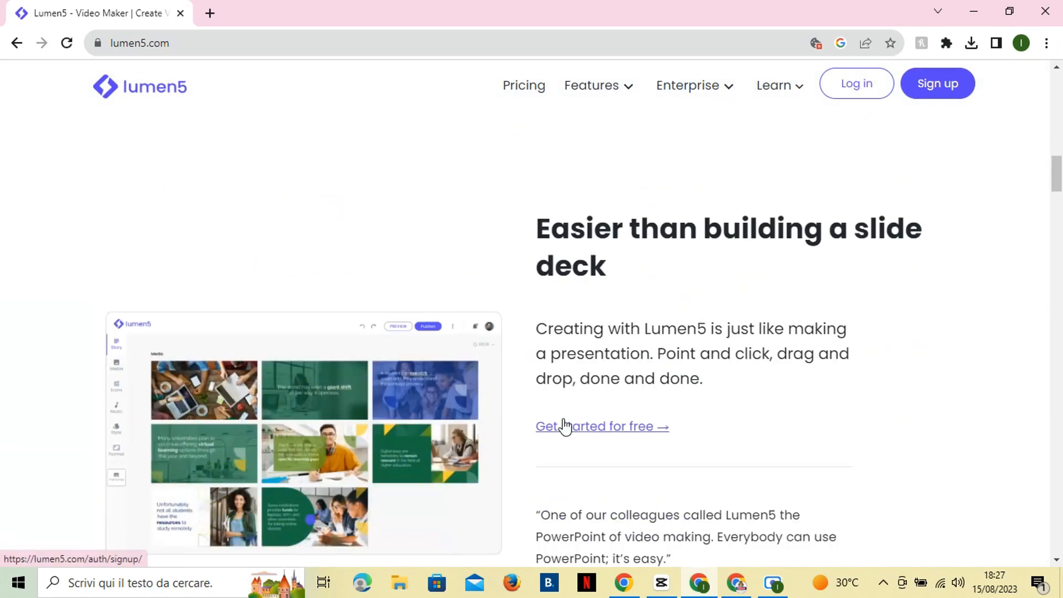
scroll(563, 427, "up", 10)
scroll(512, 417, "up", 10)
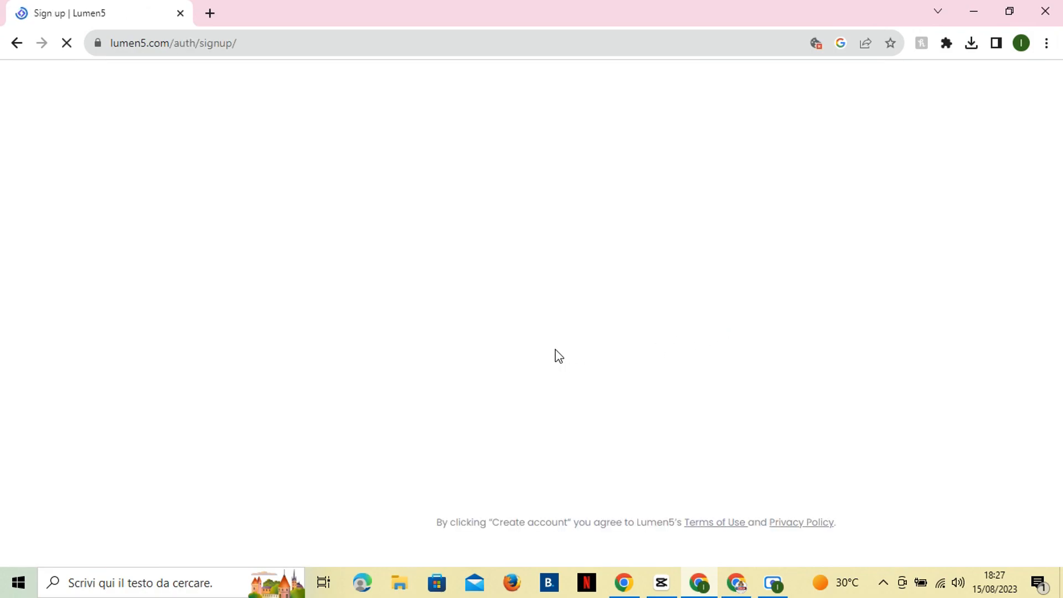
scroll(522, 280, "down", 1)
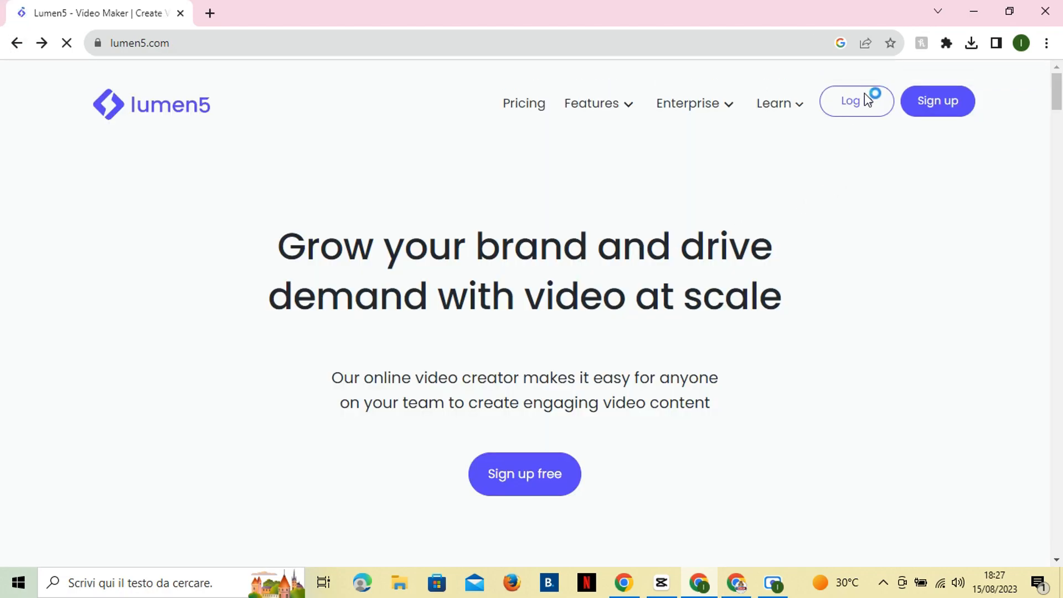
left_click(858, 103)
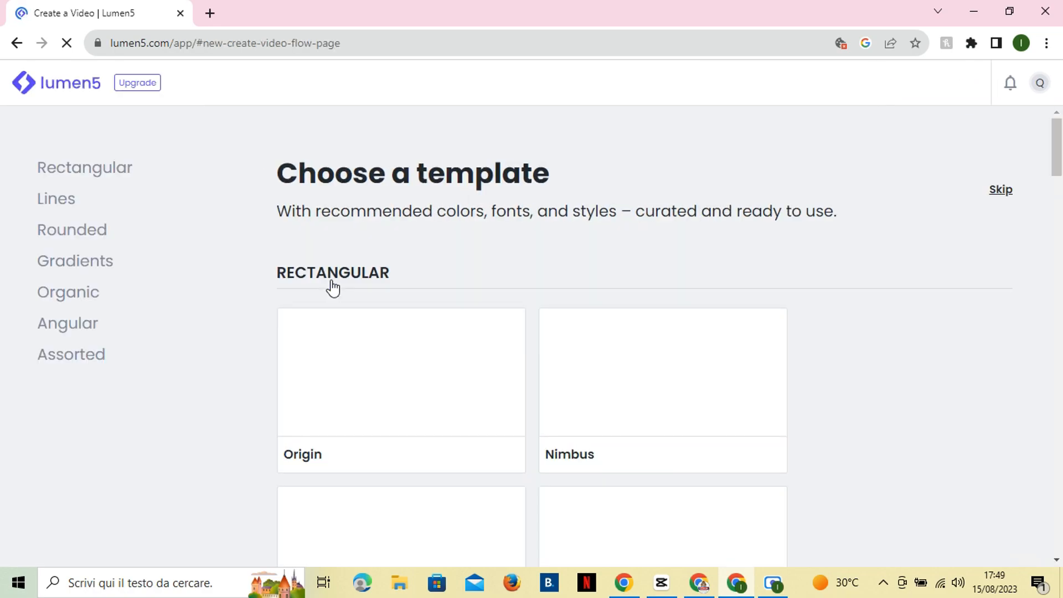
Browse the video templates, preview Origin and use it in the 16:9 format.
scroll(546, 335, "down", 10)
scroll(542, 315, "down", 15)
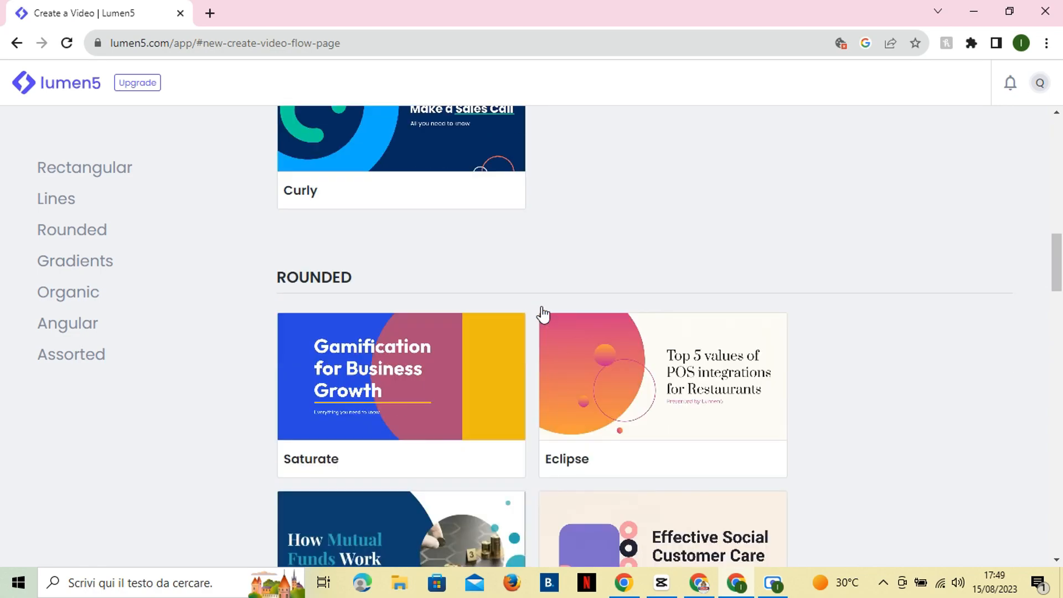
scroll(542, 315, "up", 20)
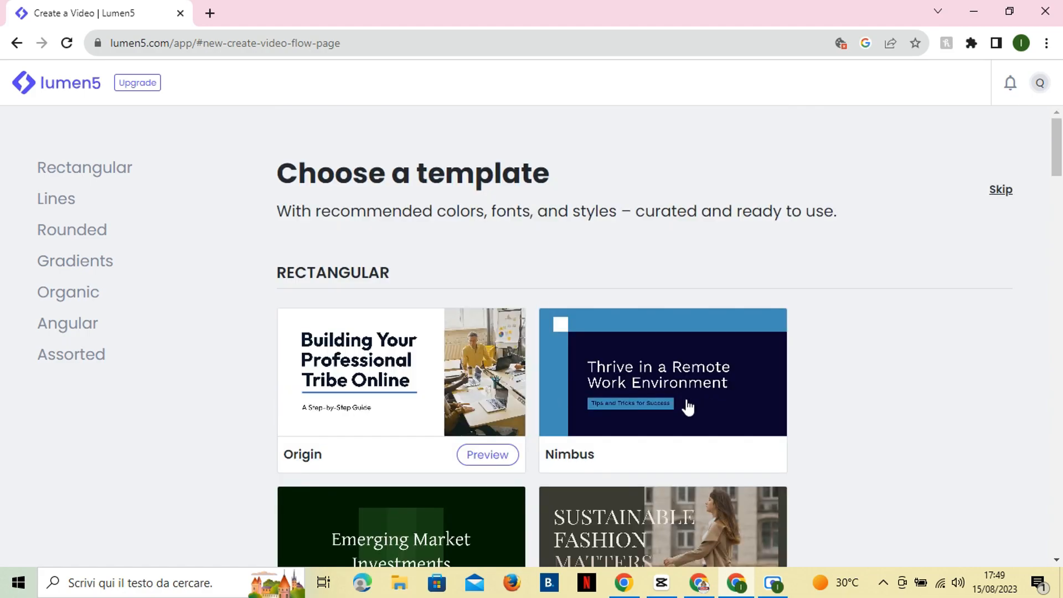
left_click(433, 403)
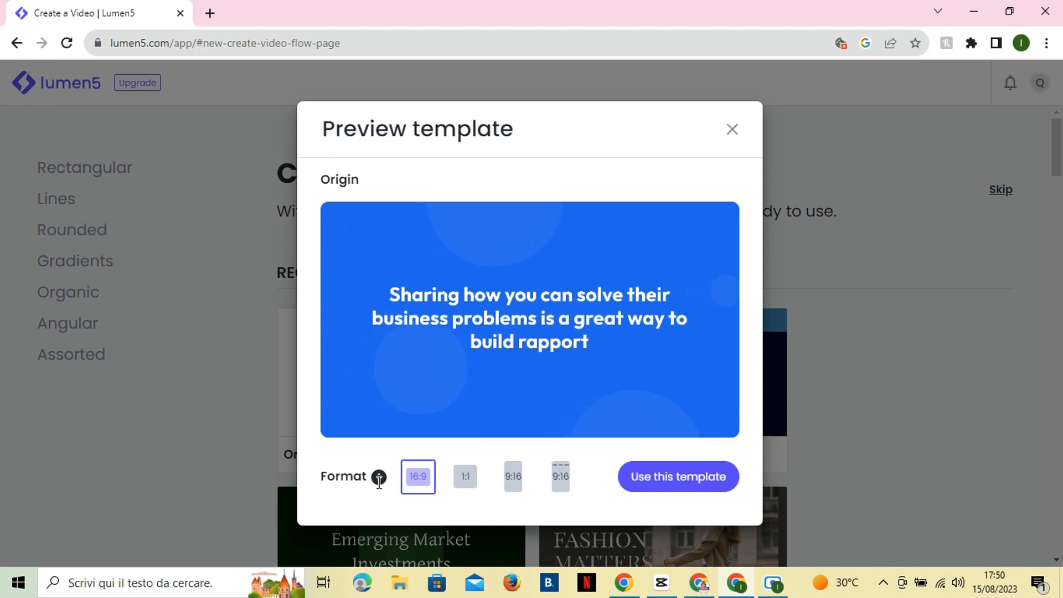
mouse_move(379, 480)
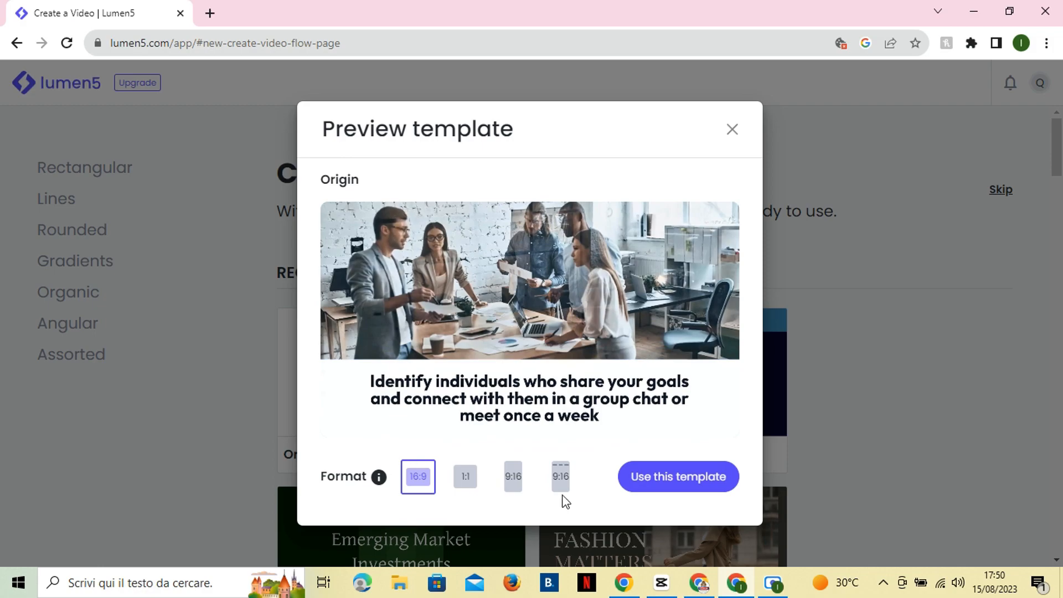
left_click(689, 488)
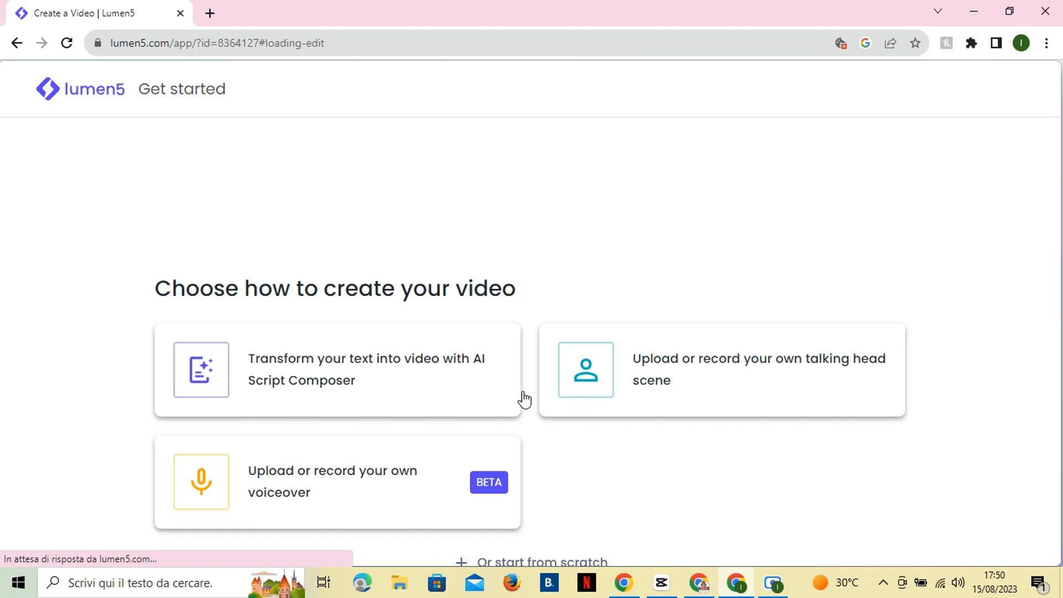
Choose to transform text into video with AI Script Composer and paste in the "Cat Care 101" video script.
left_click(451, 394)
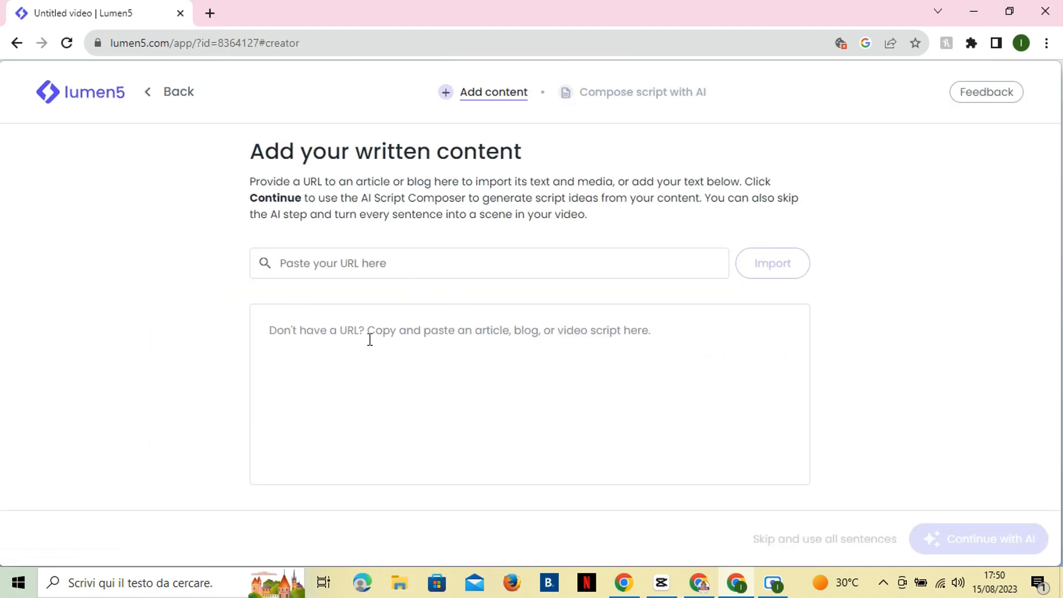
left_click(392, 331)
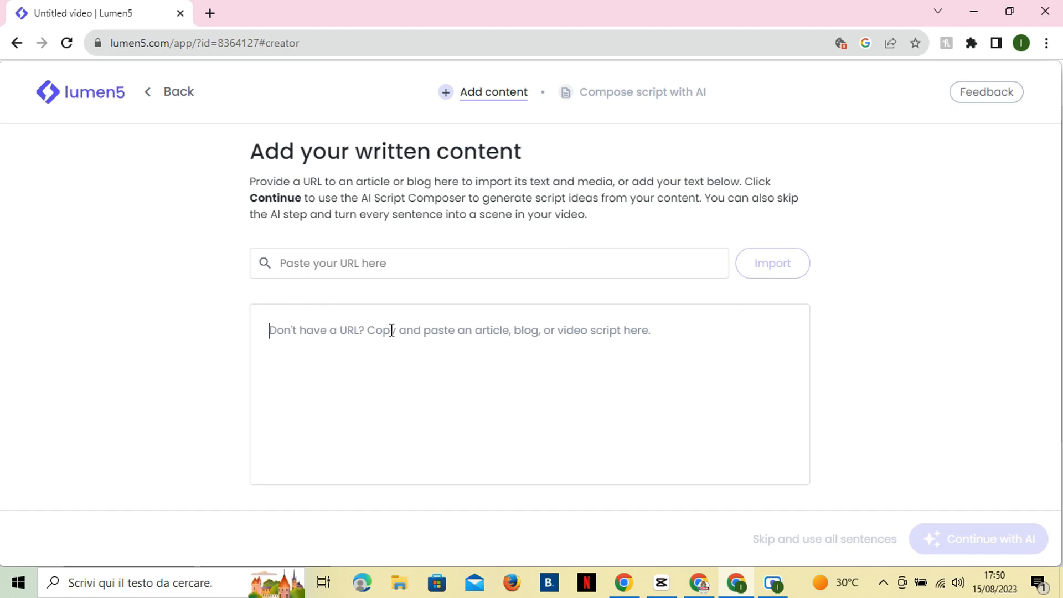
key("ctrl+v")
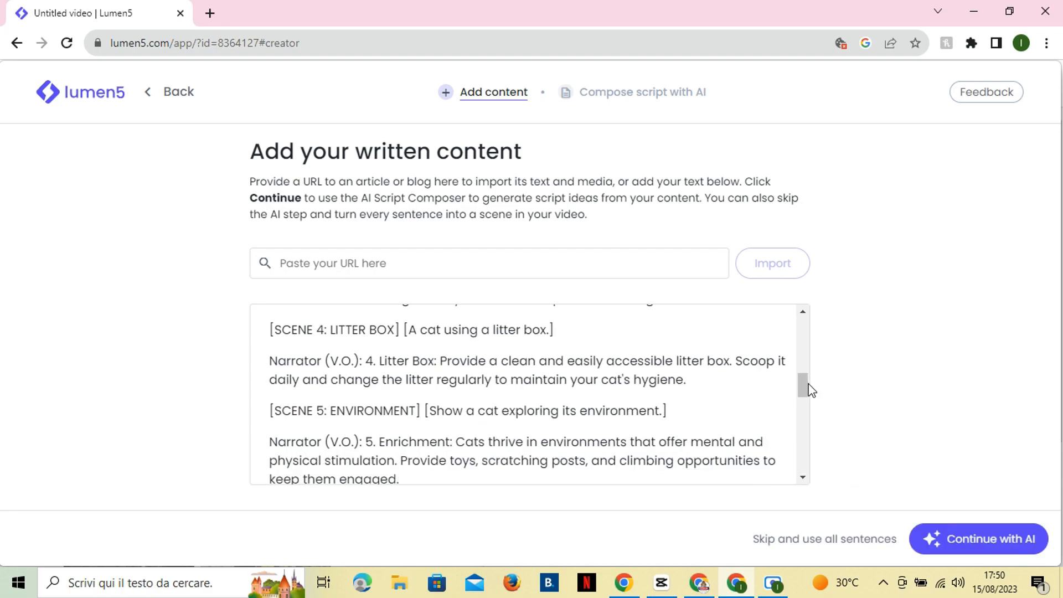
Review the pasted script's title, compose a condensed script with AI and convert it to video.
left_click_drag(808, 386, 798, 310)
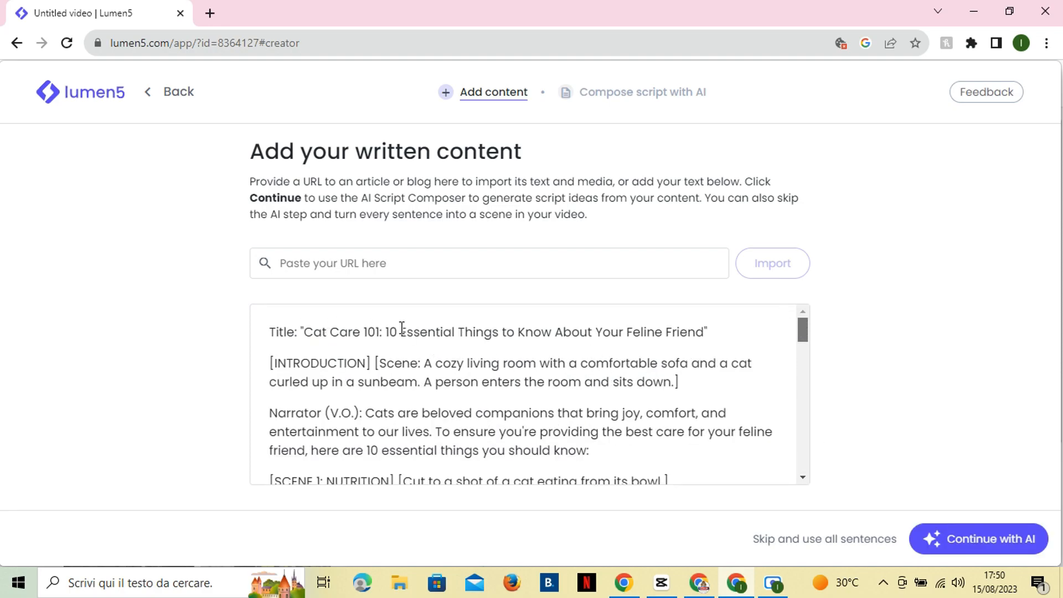
left_click_drag(389, 332, 743, 329)
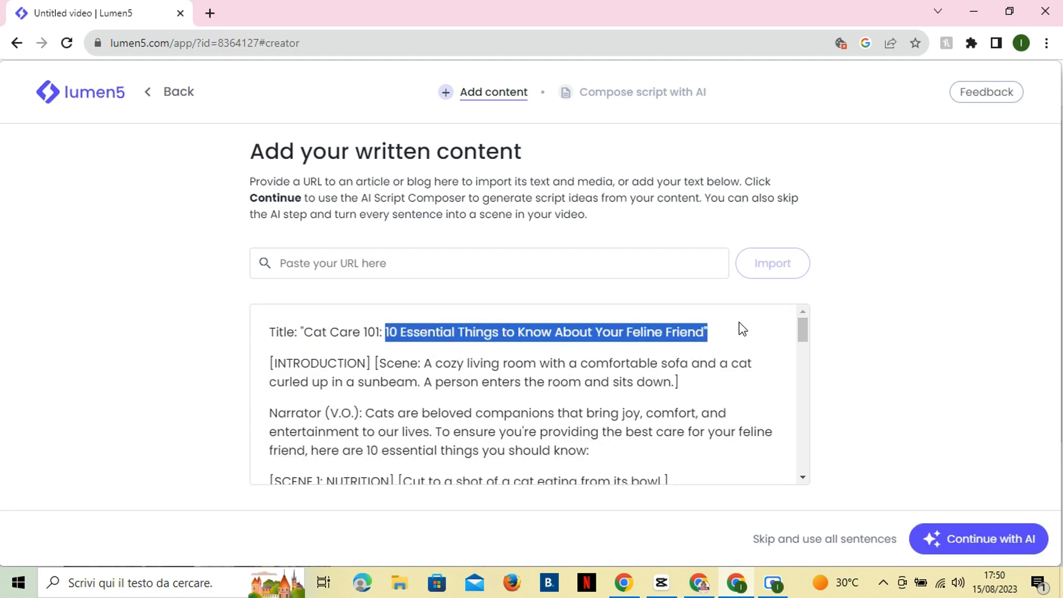
left_click(975, 539)
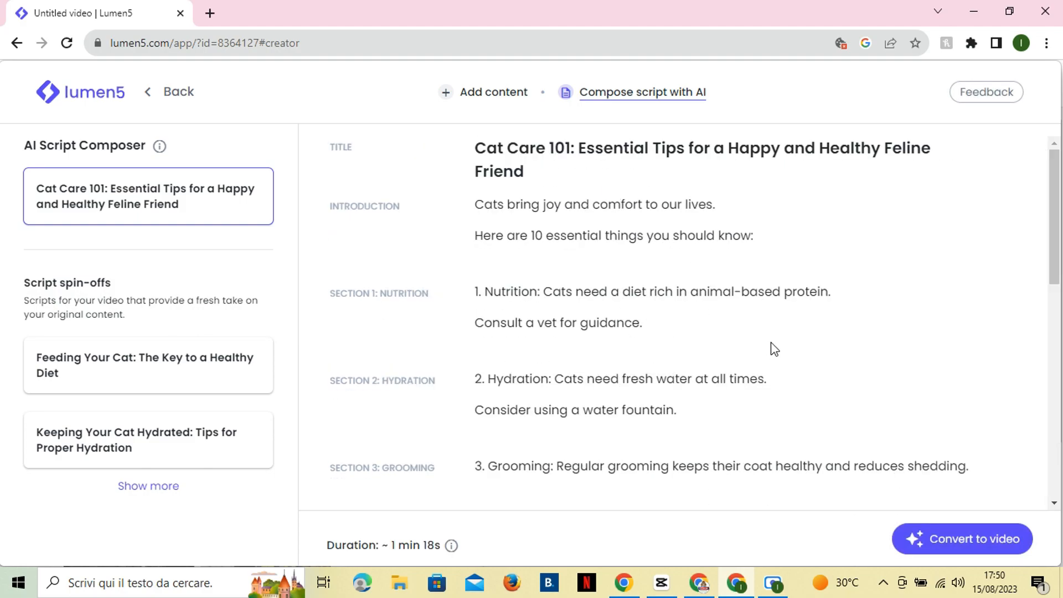
left_click(953, 549)
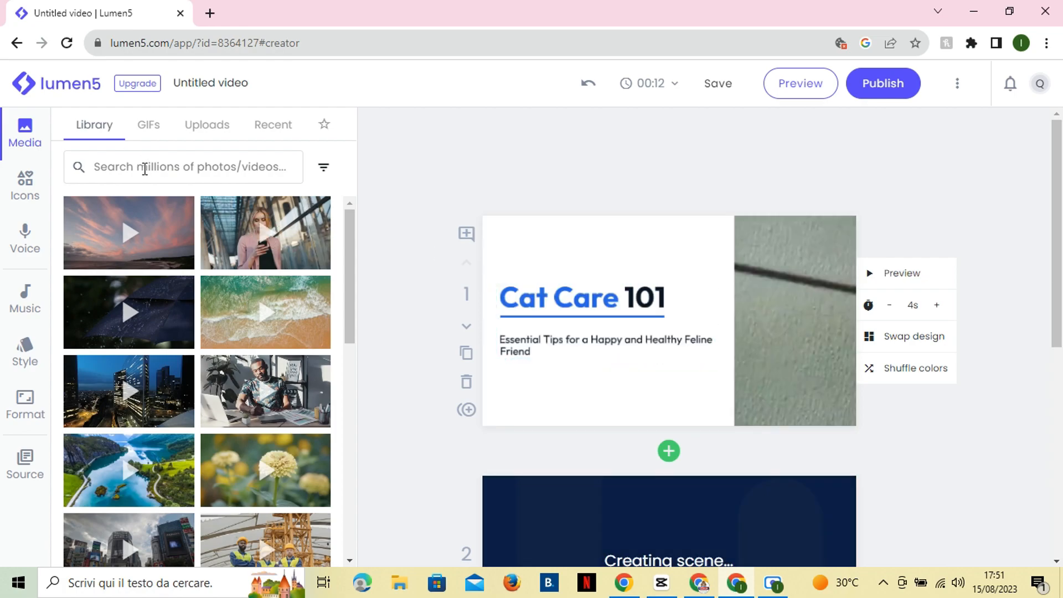
Search the media library for "cats".
left_click(145, 169)
type("cats")
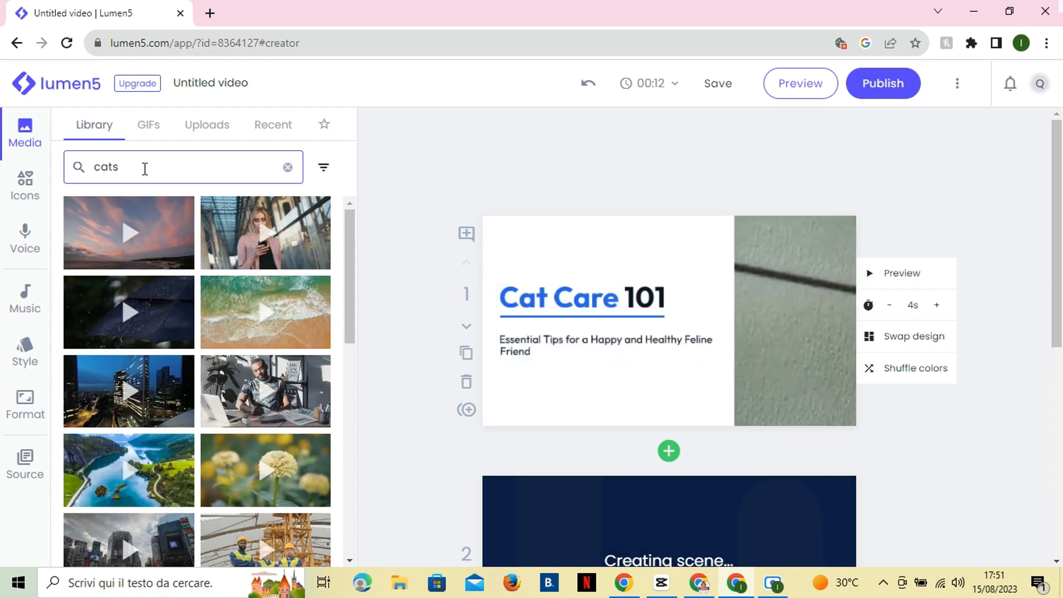
key("Return")
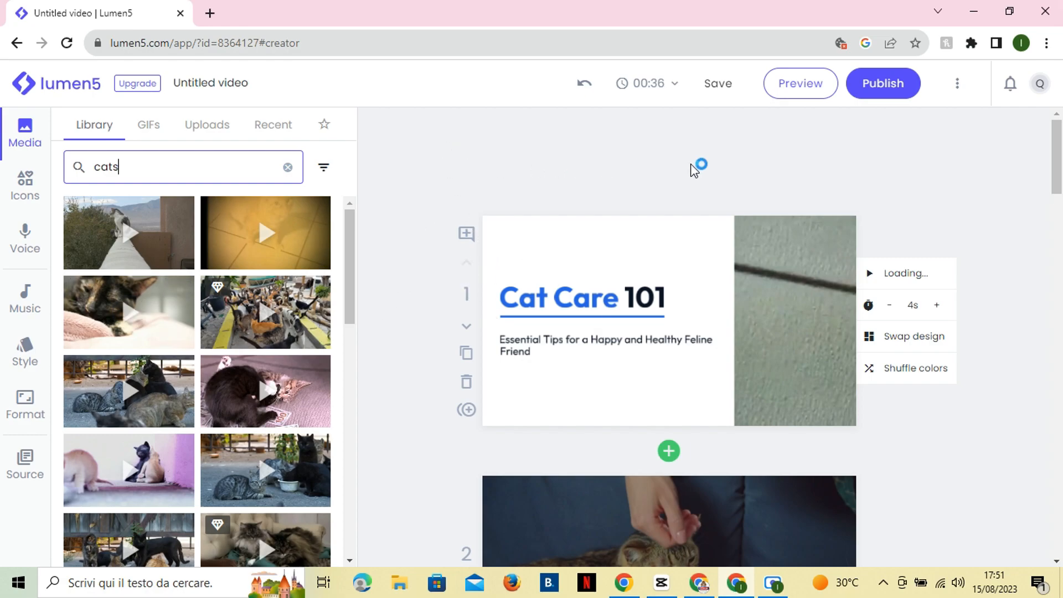
Swap the "Cat Care 101" title scene to the design with centred text over full-frame footage.
left_click(915, 339)
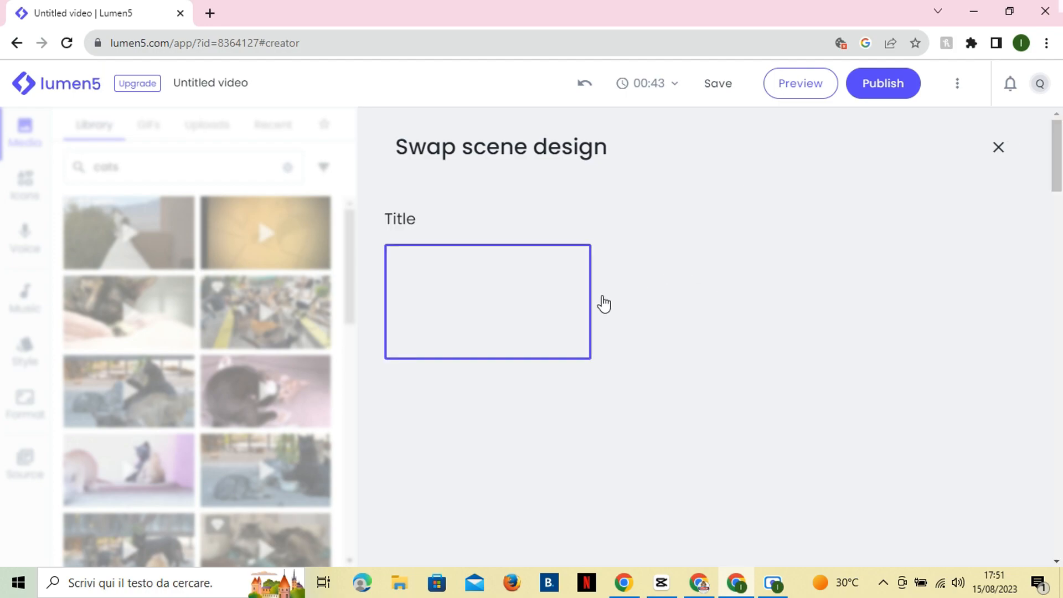
left_click(1000, 149)
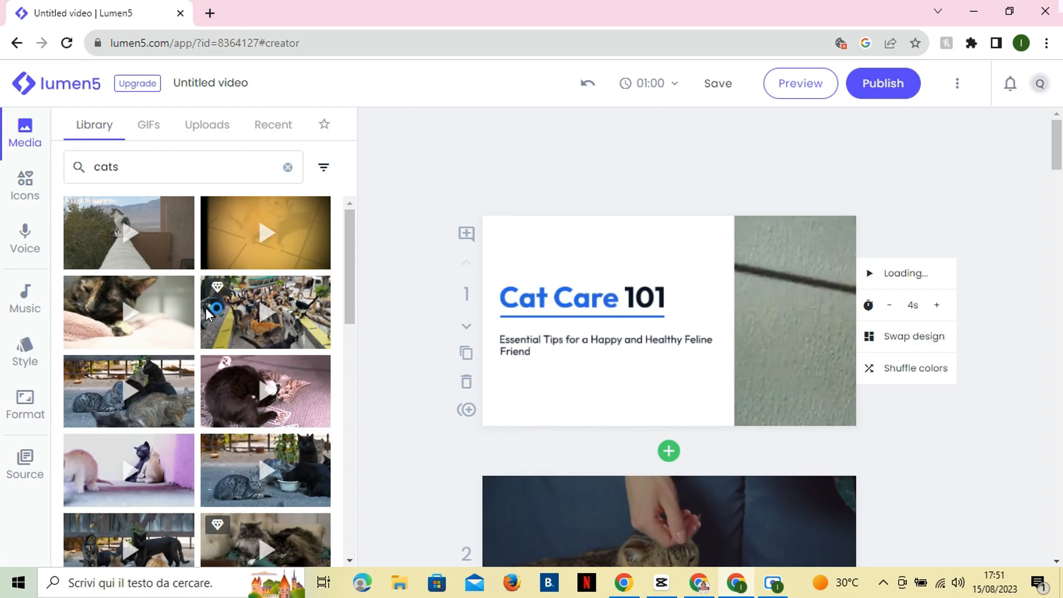
left_click(914, 336)
left_click(983, 328)
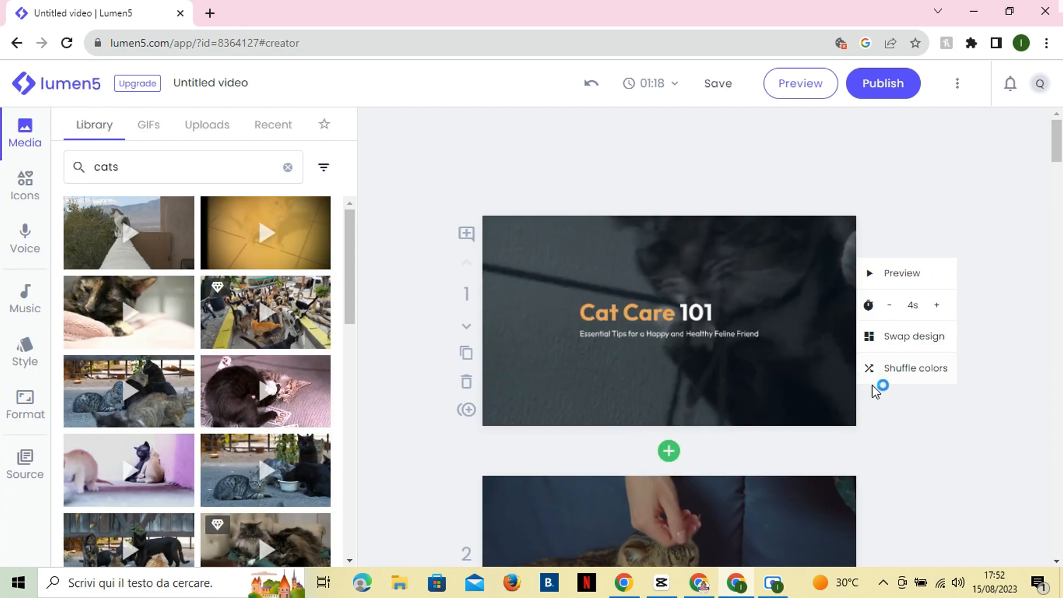
Examine the generated cat care scenes and the music and voice options available for the video.
scroll(822, 397, "down", 5)
scroll(829, 383, "down", 20)
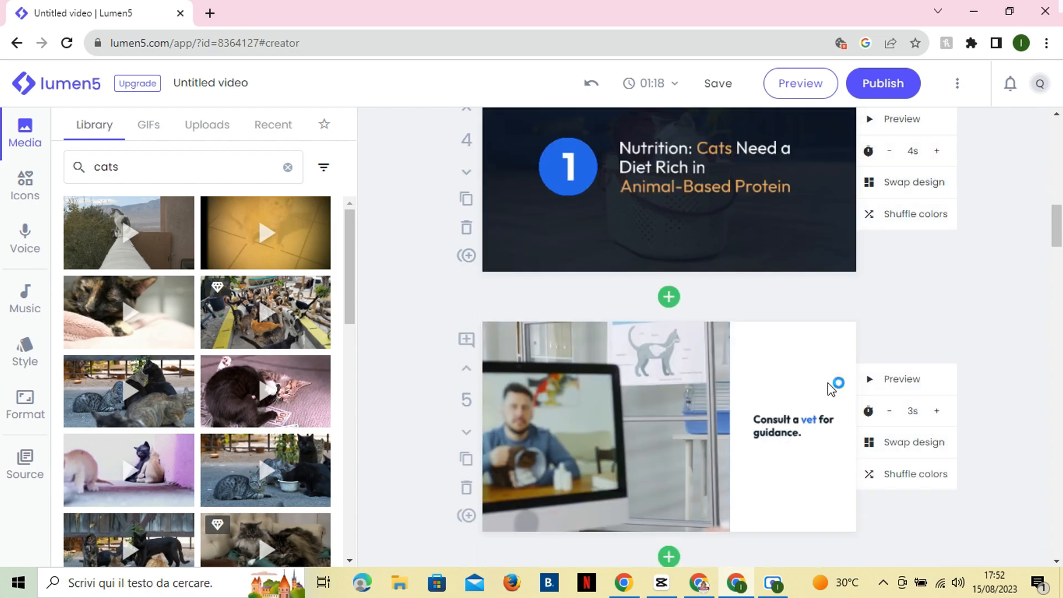
scroll(829, 384, "down", 15)
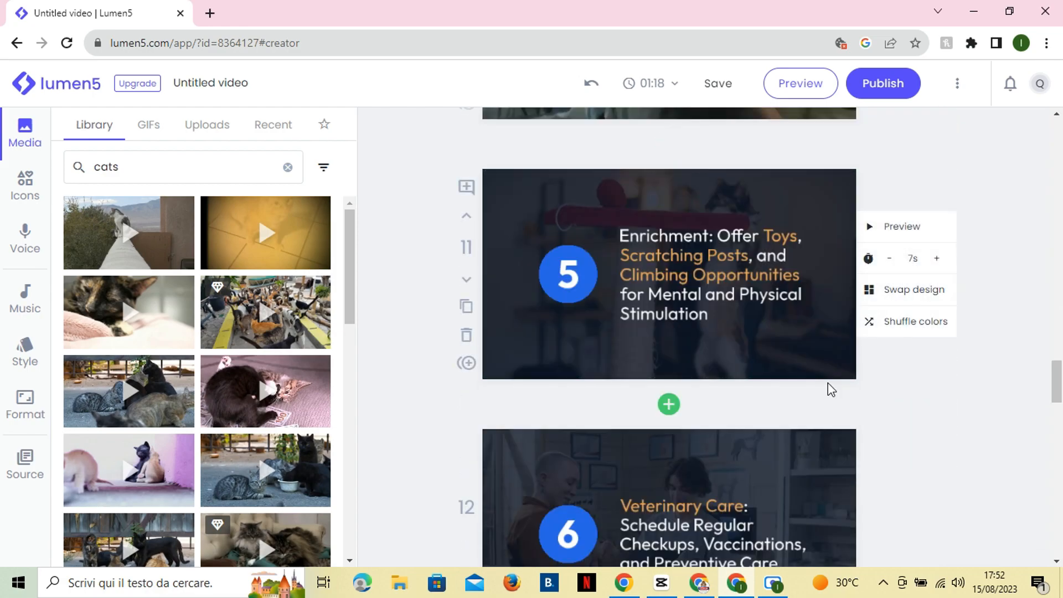
scroll(828, 383, "up", 20)
left_click(25, 299)
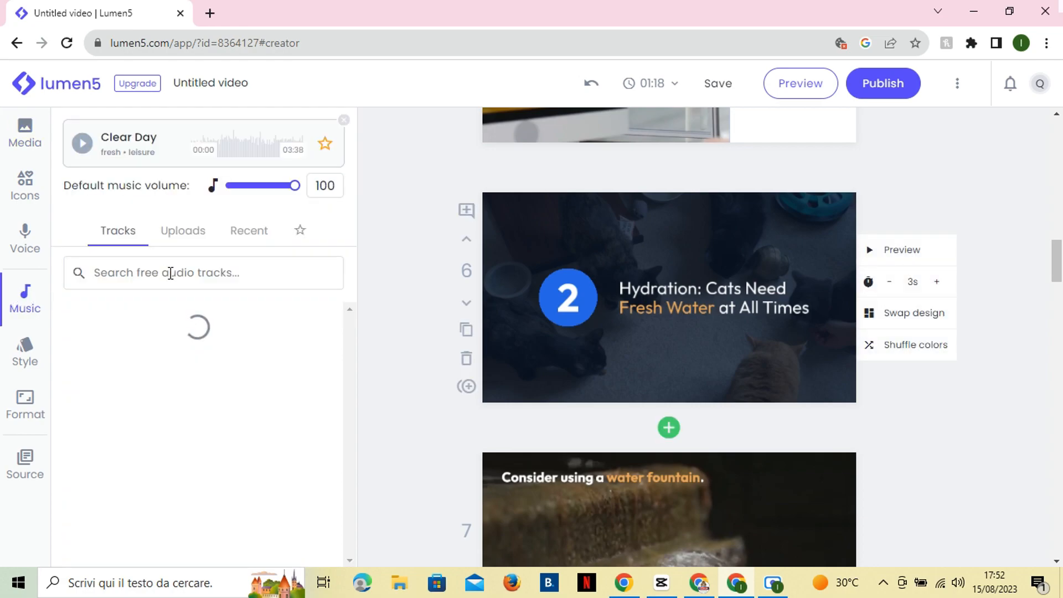
left_click(30, 250)
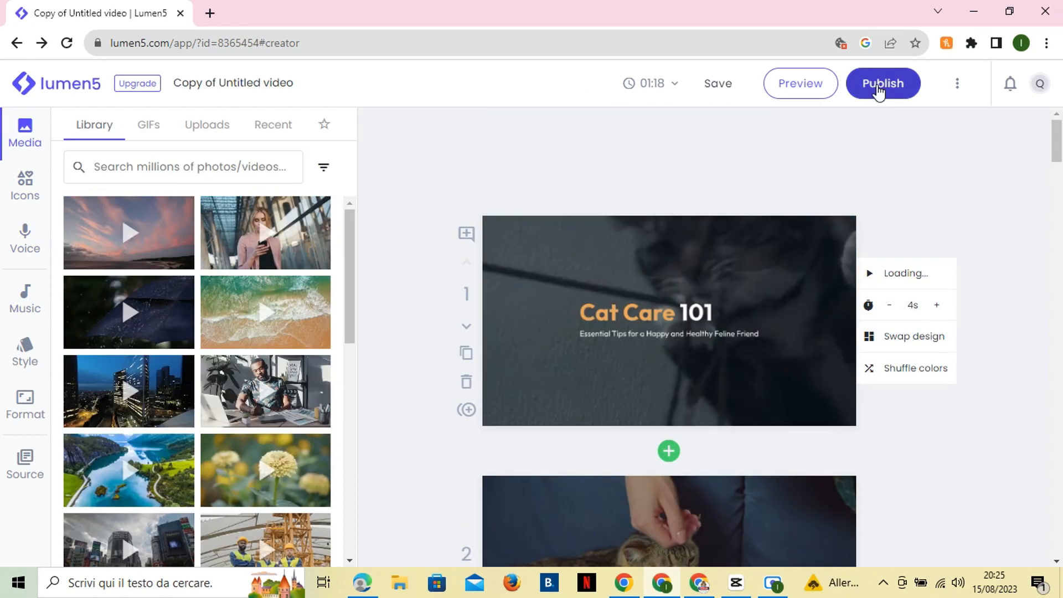
Publish the cat care video and check its rendering and download information.
left_click(876, 84)
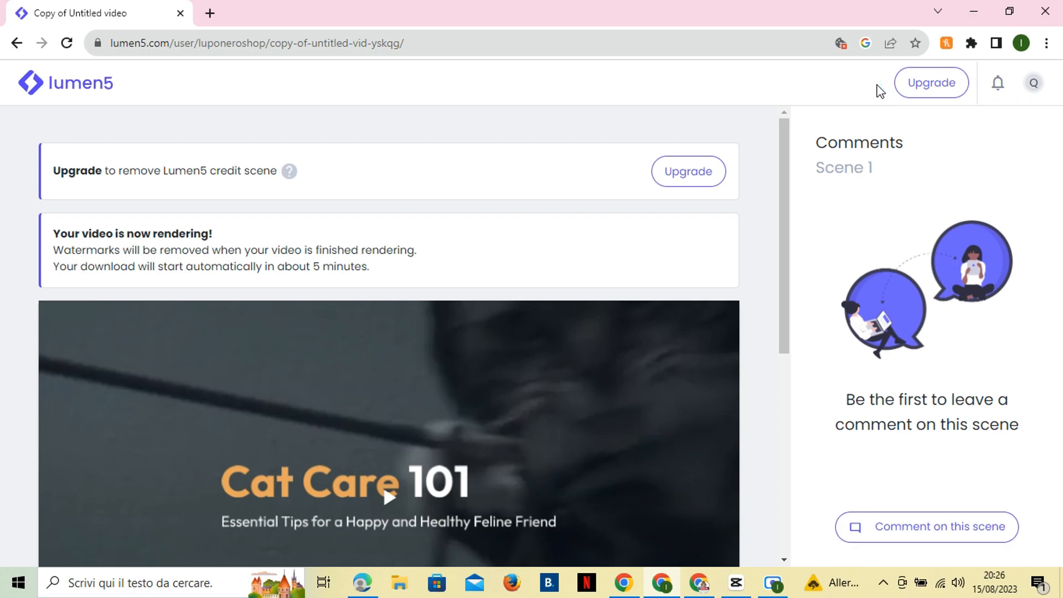
scroll(649, 205, "down", 1)
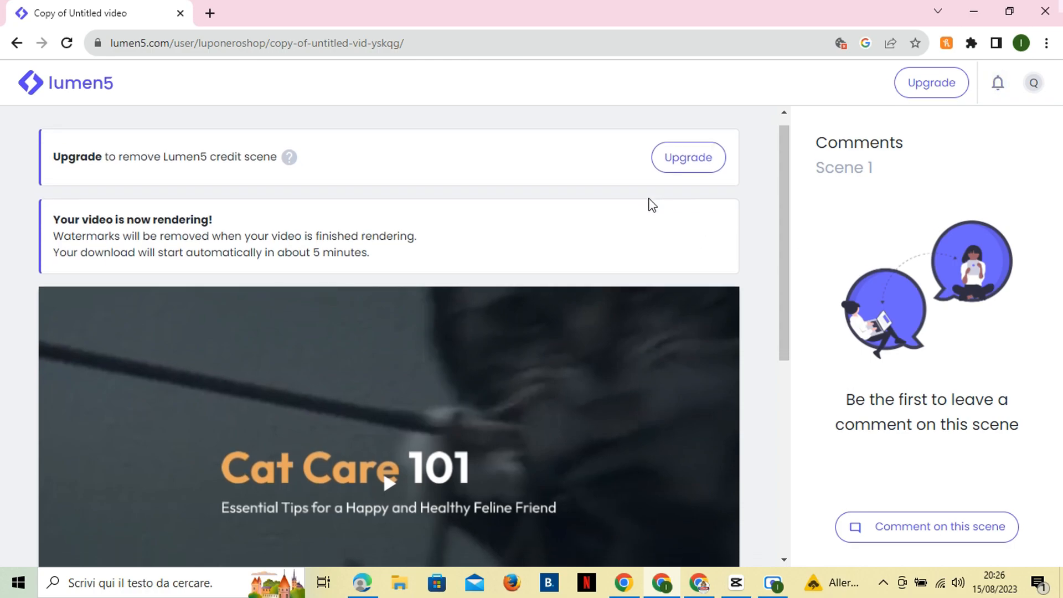
scroll(650, 204, "down", 1)
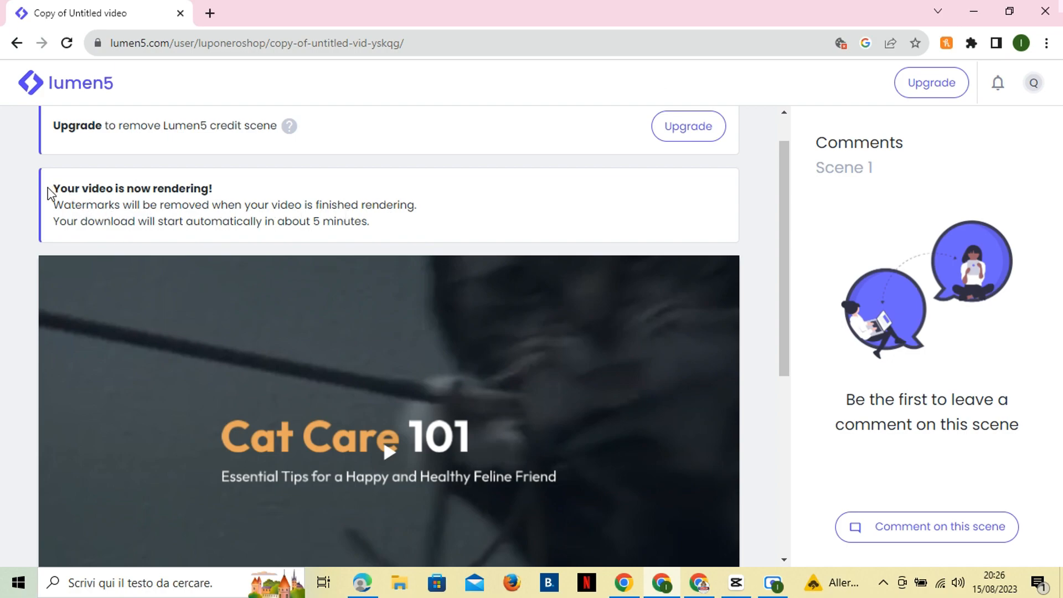